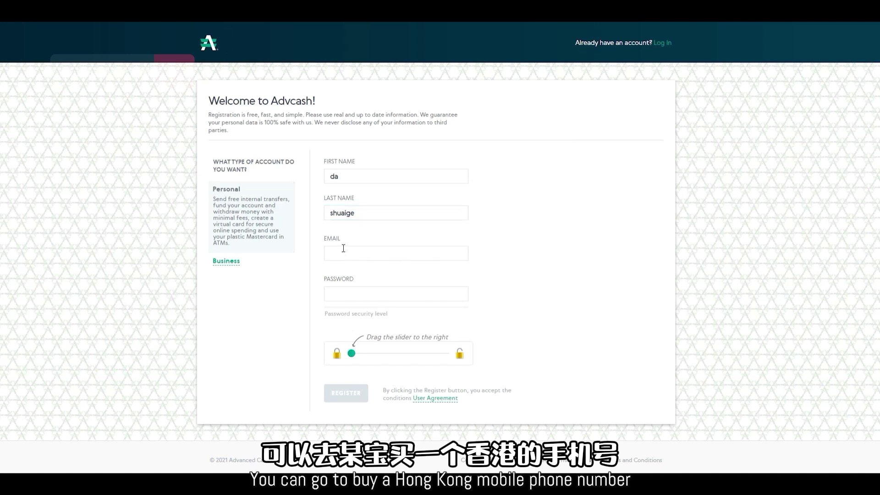
click(428, 297)
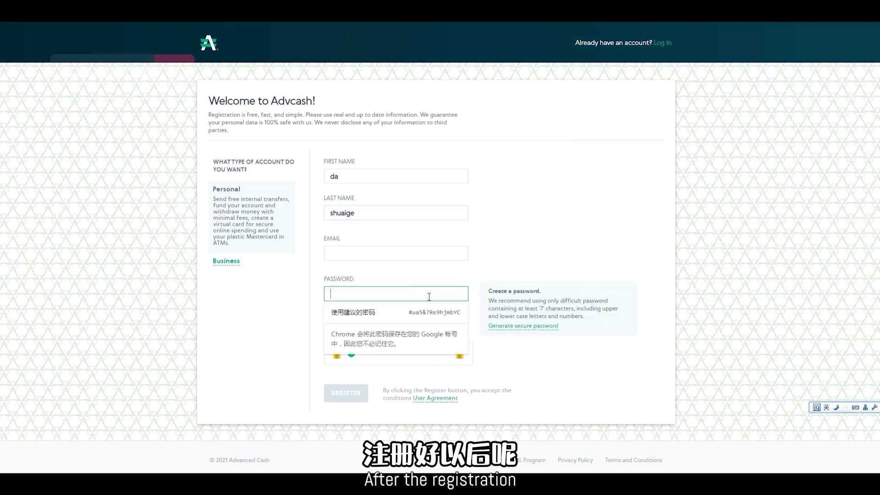
click(449, 284)
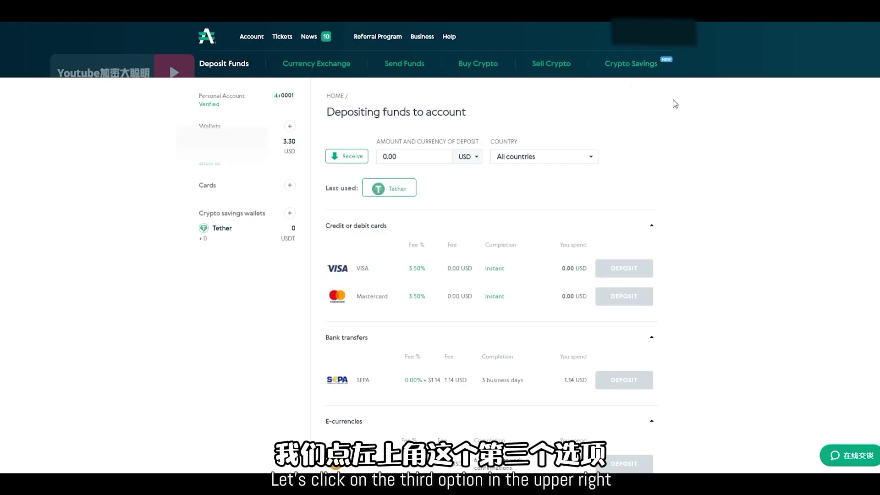
Open the account's security settings and go to the Two-Factor Authentication (2FA) configuration
click(685, 46)
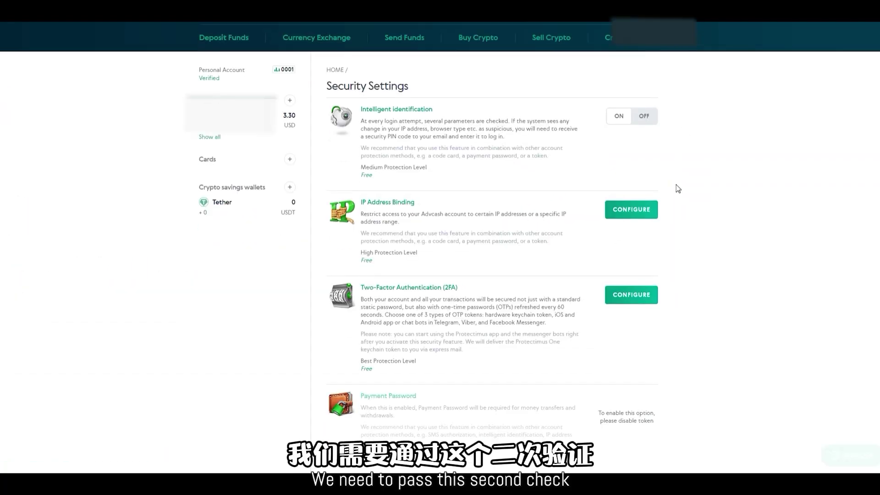
scroll(415, 282, down, 1)
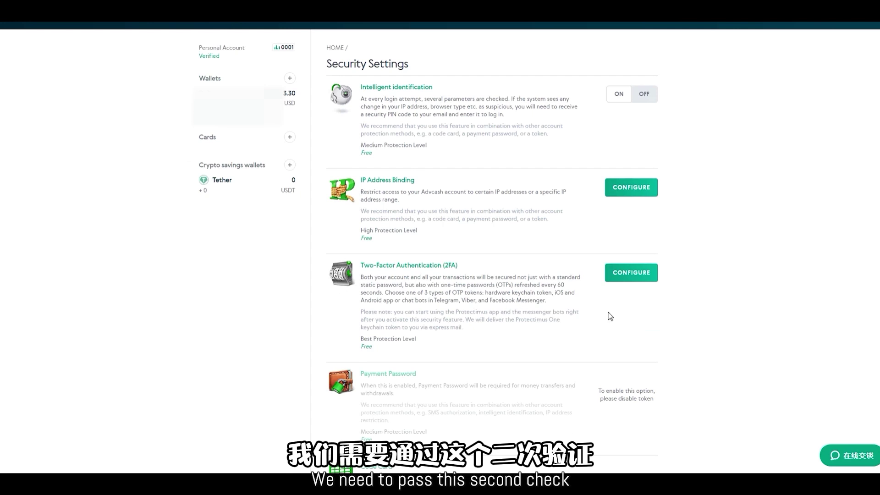
click(634, 278)
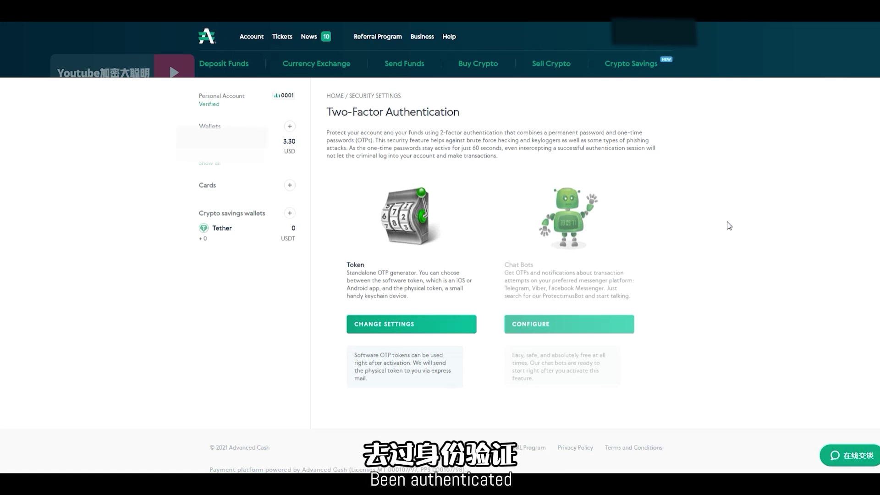
Open the profile's verification page and view the Passport/ID verification section
click(674, 45)
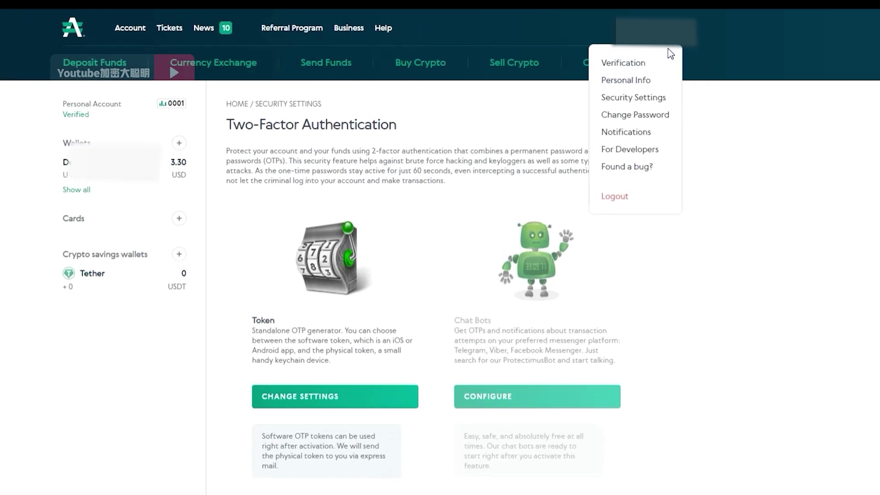
click(597, 67)
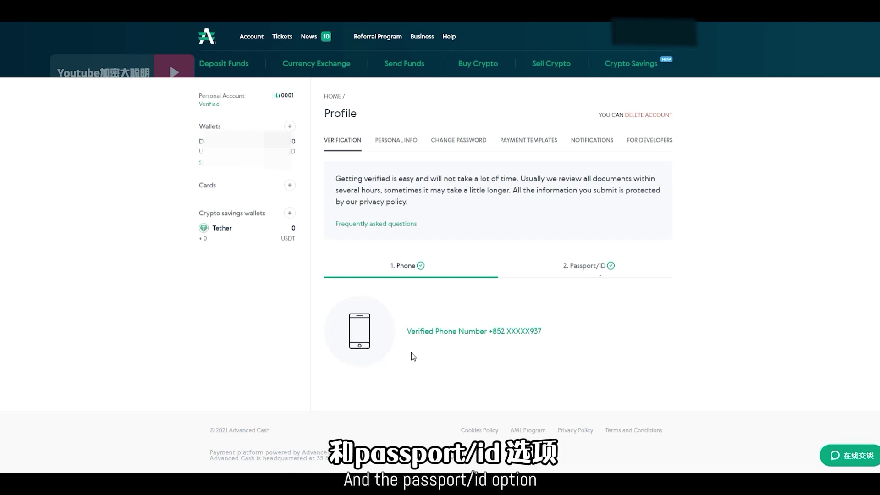
click(578, 277)
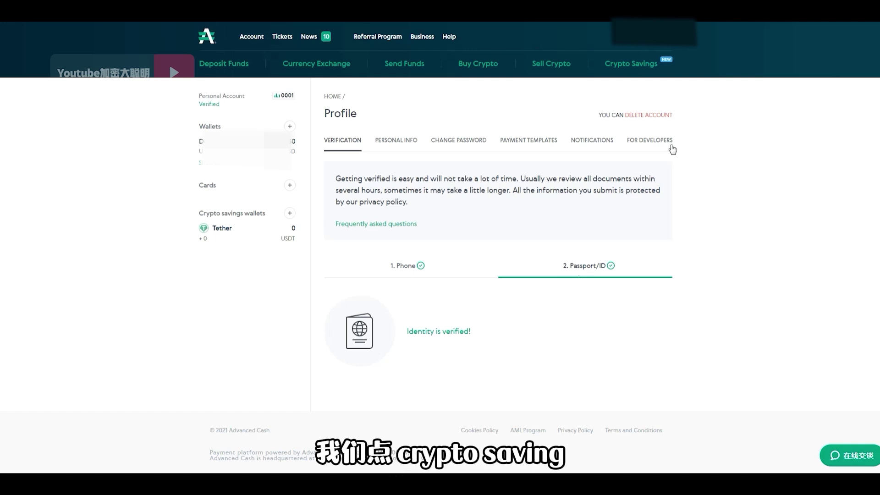
Start a Tether deposit in the crypto savings wallets and set the funding type to From crypto wallet
click(633, 64)
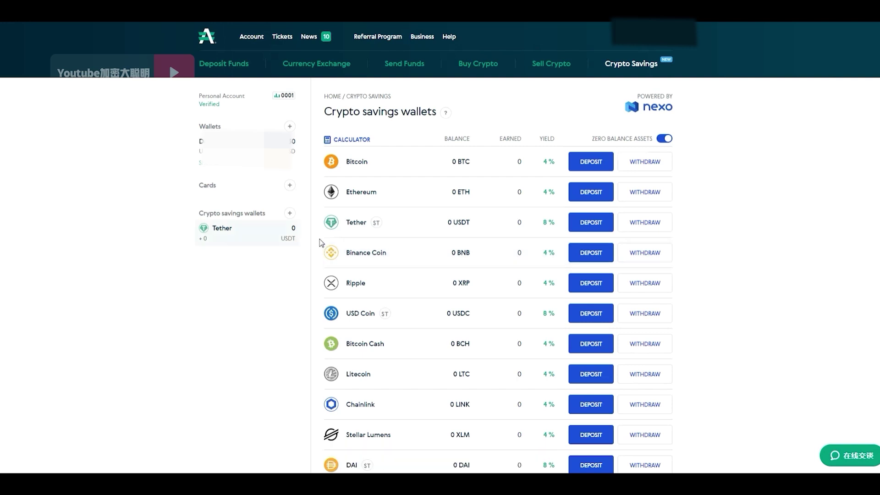
click(589, 222)
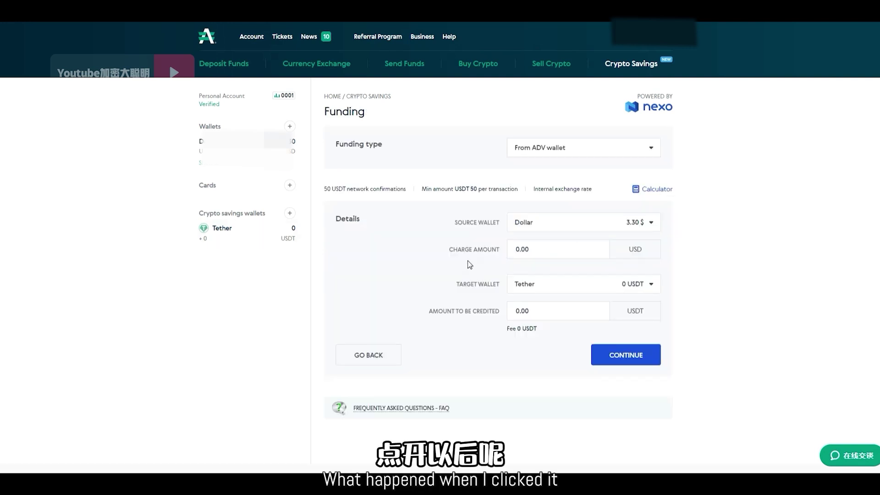
click(539, 157)
click(539, 169)
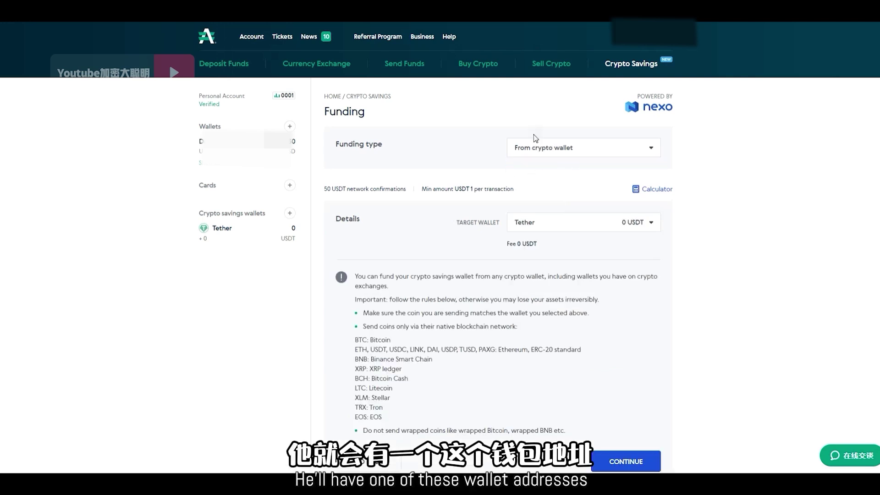
Review the native blockchain network rules for the Tether deposit, highlighting the line with the Ethereum ERC-20 standard
scroll(476, 275, down, 1)
scroll(494, 319, up, 1)
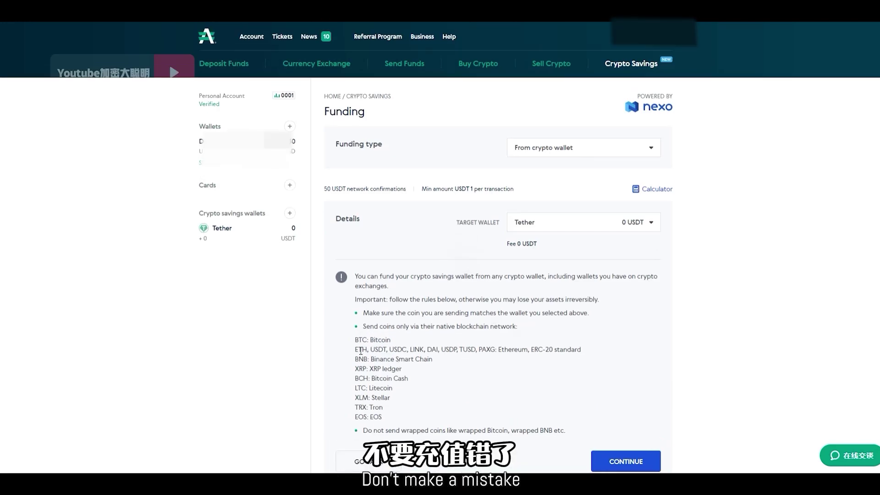
drag(359, 352, 585, 350)
click(612, 349)
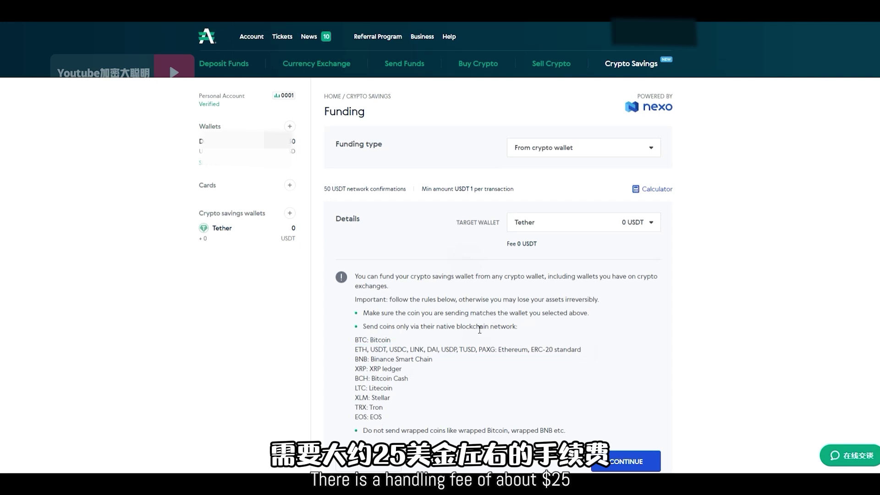
Continue the Tether funding to its deposit wallet address and examine the address
scroll(504, 321, down, 1)
click(602, 417)
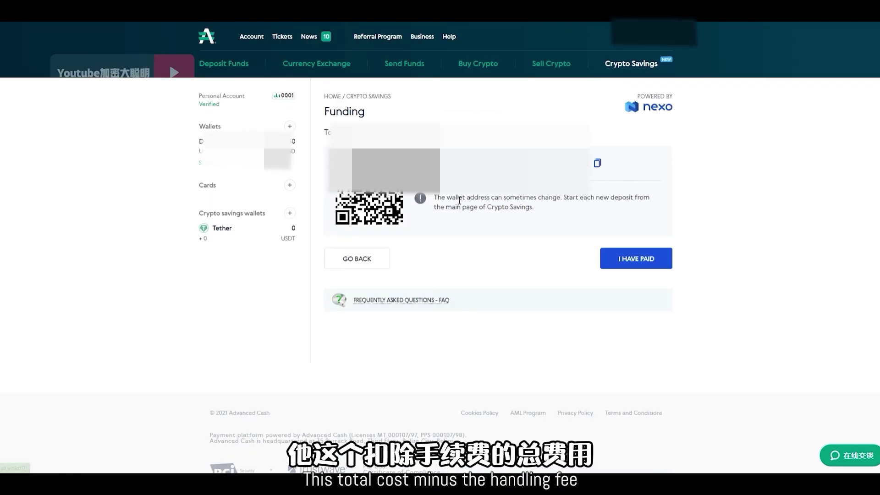
double_click(483, 169)
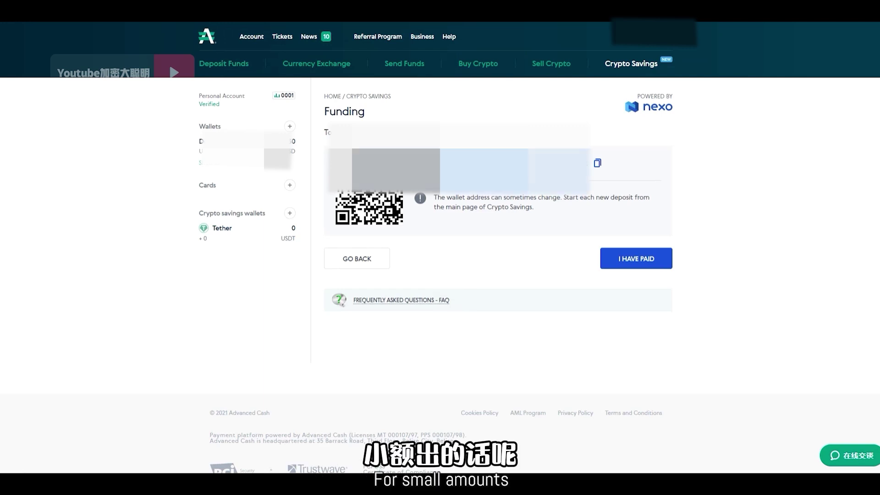
click(513, 219)
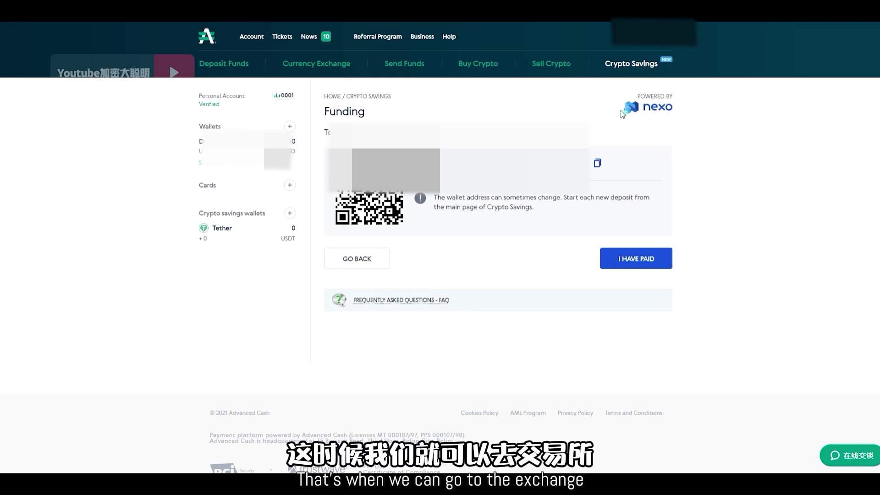
Open a Tether withdrawal from the crypto savings wallets and check the withdrawal type selection
click(628, 68)
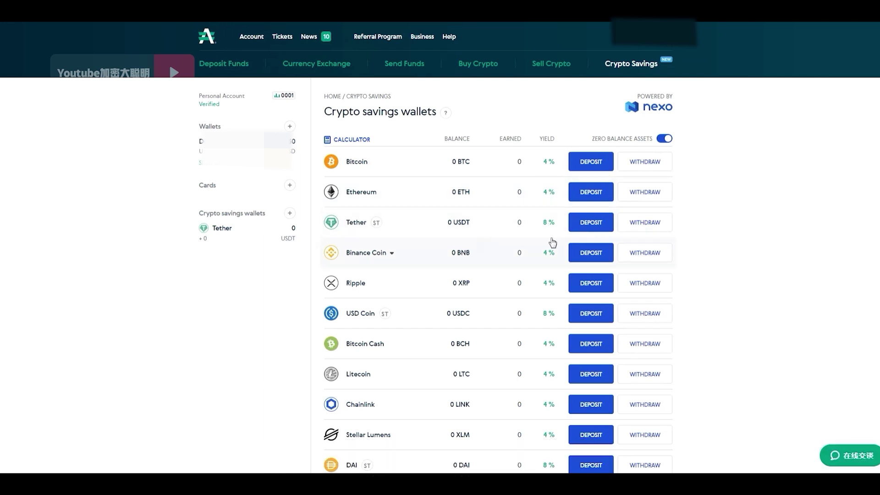
click(645, 224)
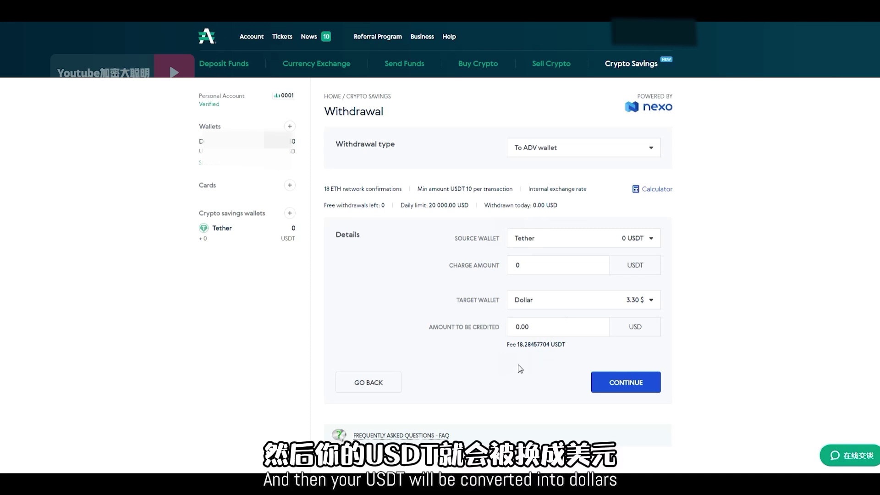
click(579, 156)
click(581, 154)
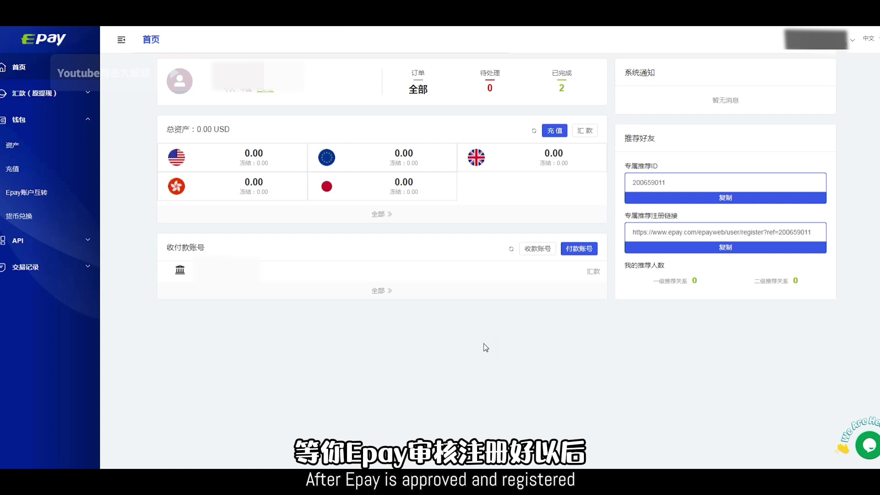
In Epay, open the wallet top-up form and set the payment currency to USD and the country or region to 中国大陆
click(43, 170)
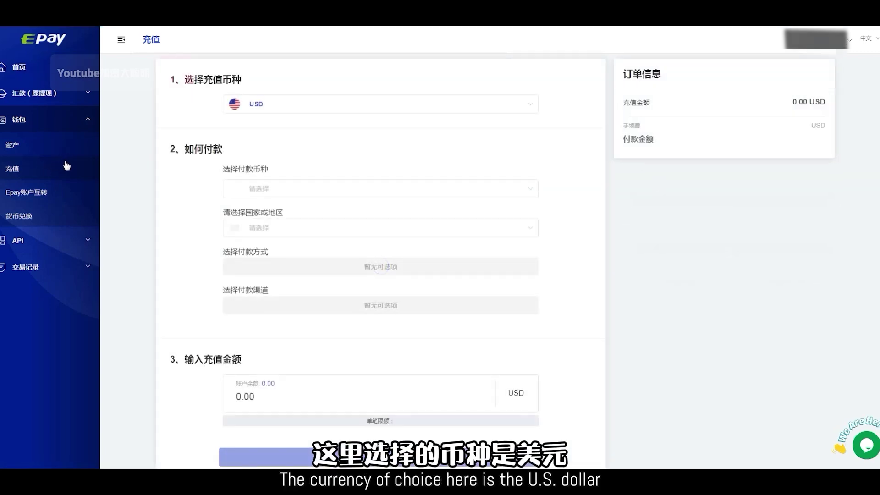
click(247, 185)
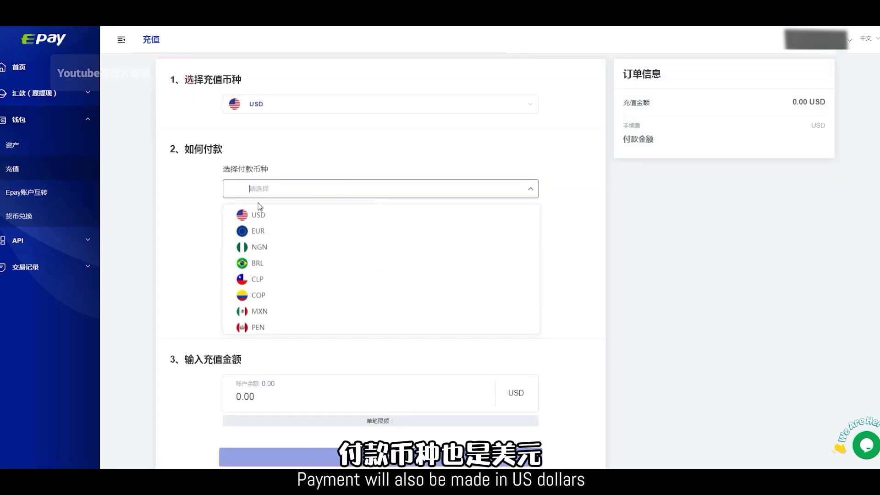
click(259, 214)
text(中)
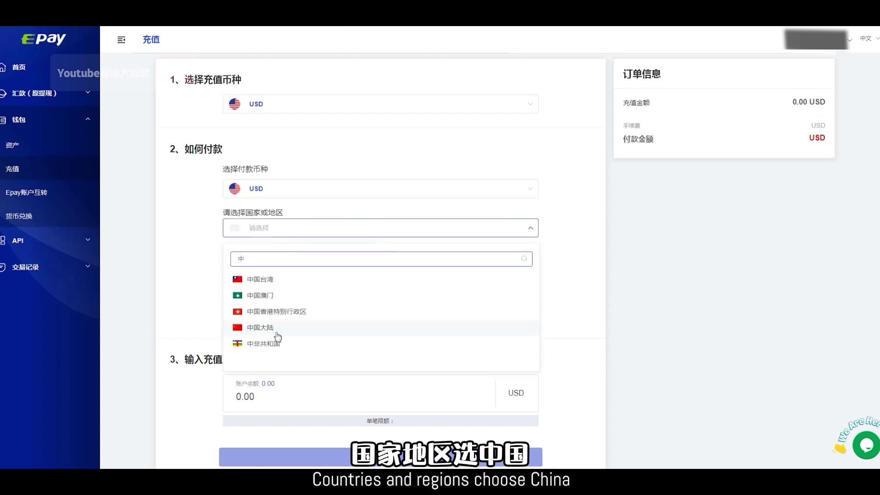
click(260, 327)
Set the top-up payment method to 电子钱包 and the payment channel to Advcash
click(261, 269)
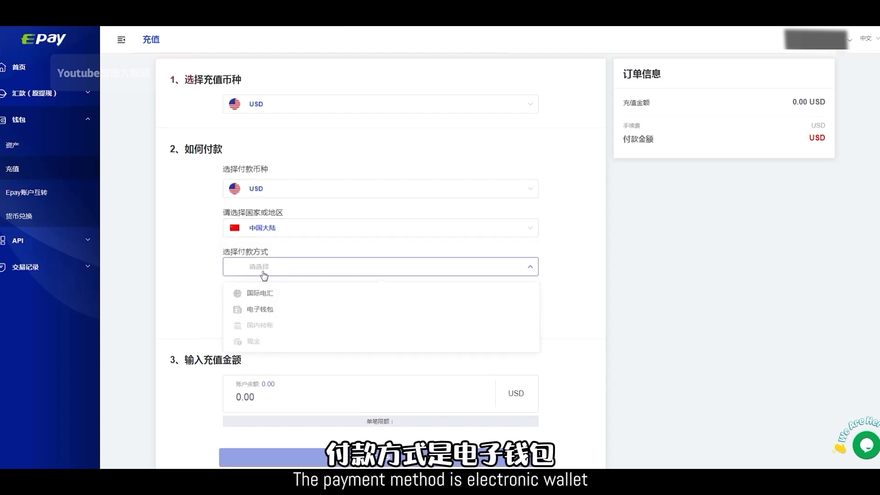
click(265, 308)
click(292, 326)
scroll(290, 341, down, 1)
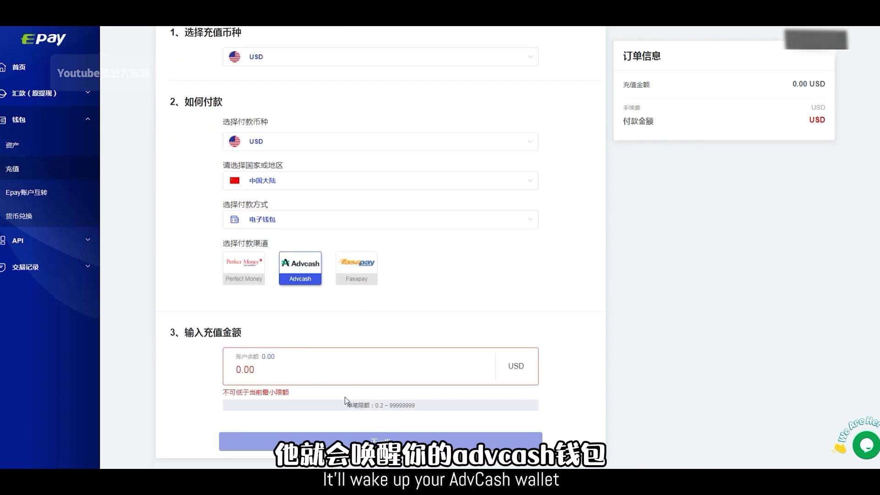
scroll(316, 398, down, 1)
scroll(302, 392, up, 2)
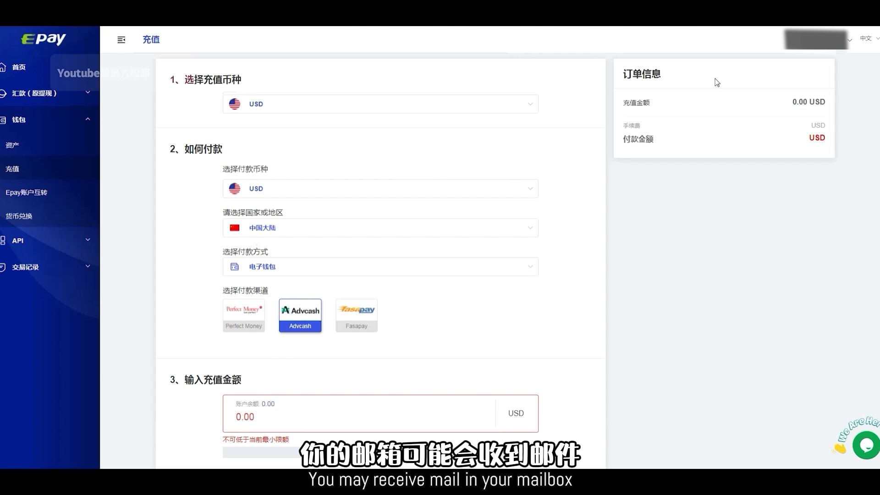
Open the multi-currency remittance form and set the receiving currency to CNY and the country or region to 中国大陆
mouse_move(816, 40)
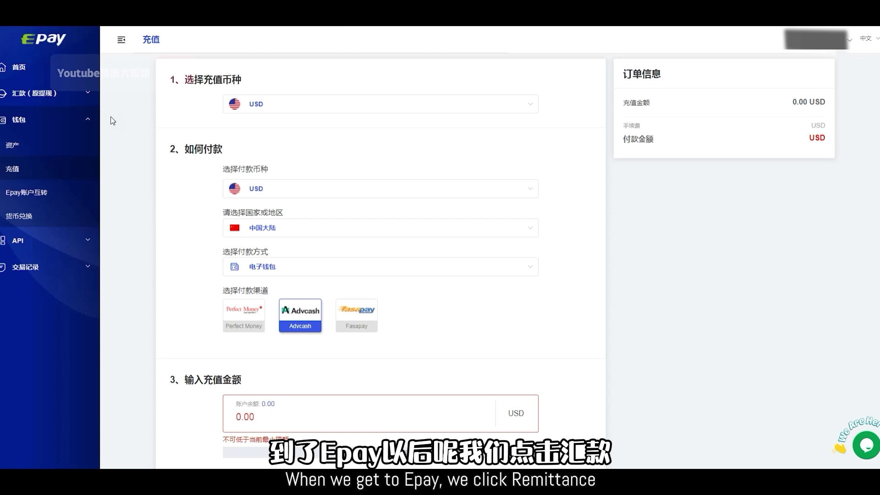
click(83, 95)
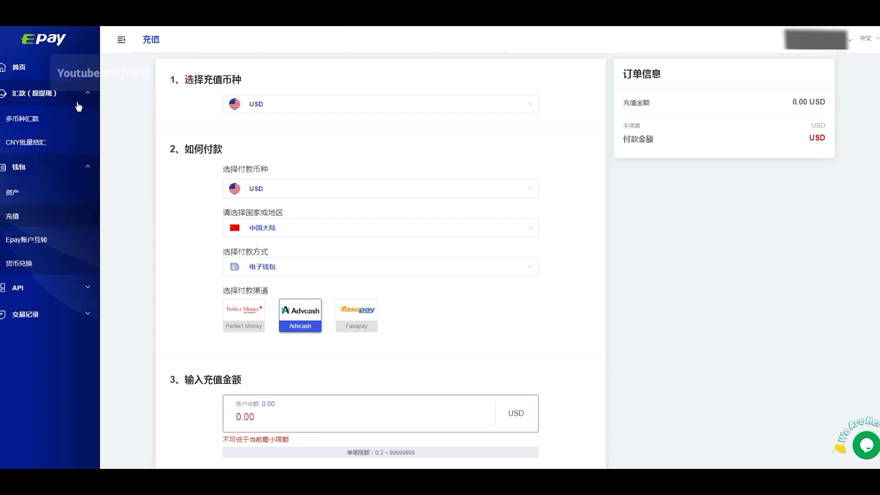
click(31, 125)
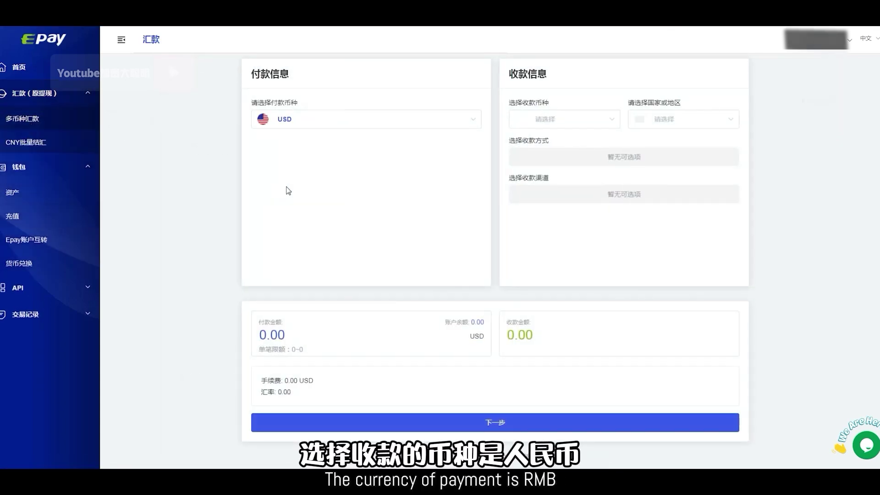
click(564, 119)
click(559, 158)
click(665, 120)
click(659, 168)
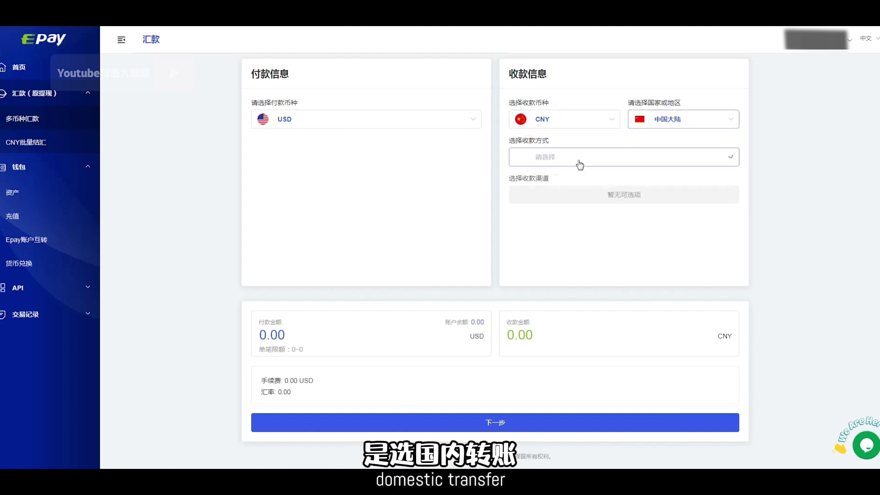
Set the receiving method to 国内转账 and choose the 银行(C2C)-TS receiving channel
click(580, 165)
click(576, 183)
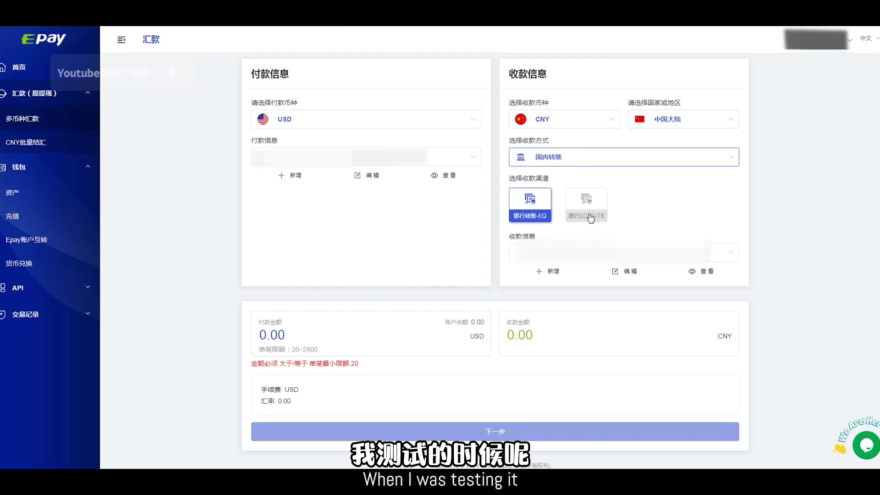
click(590, 218)
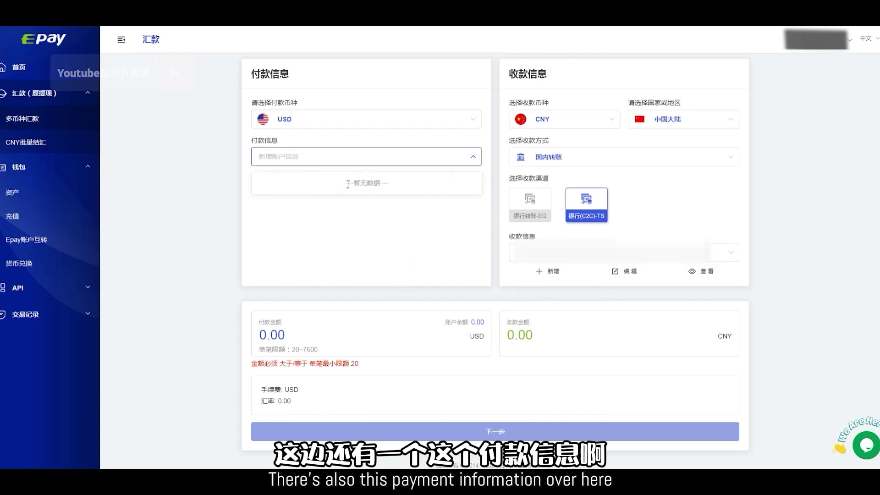
Open the form for adding a new payer account to the remittance and review its required fields
click(369, 196)
click(299, 176)
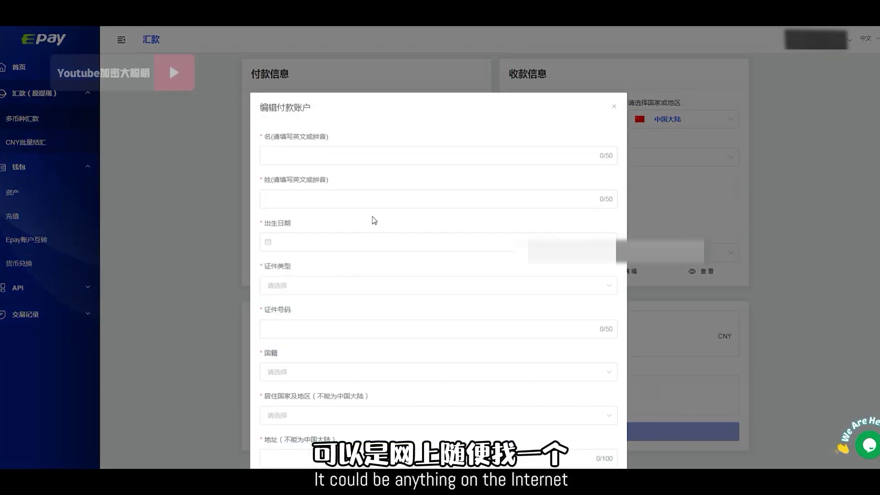
scroll(374, 219, down, 2)
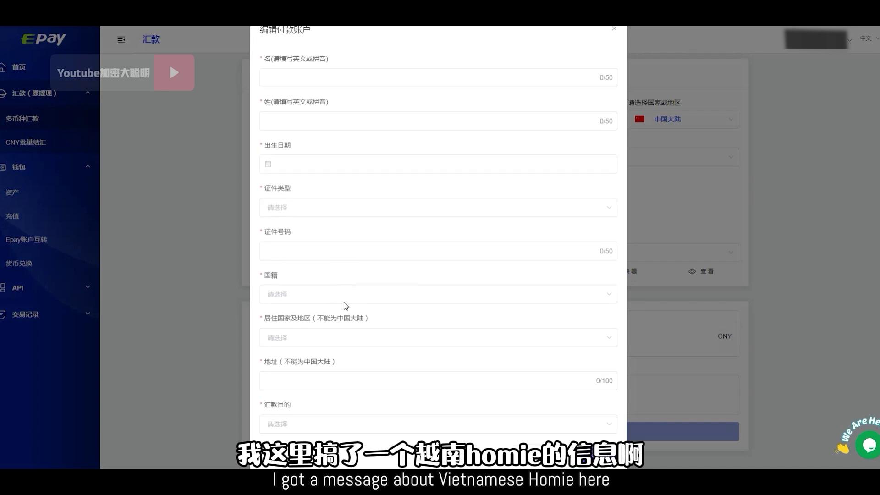
scroll(367, 316, up, 1)
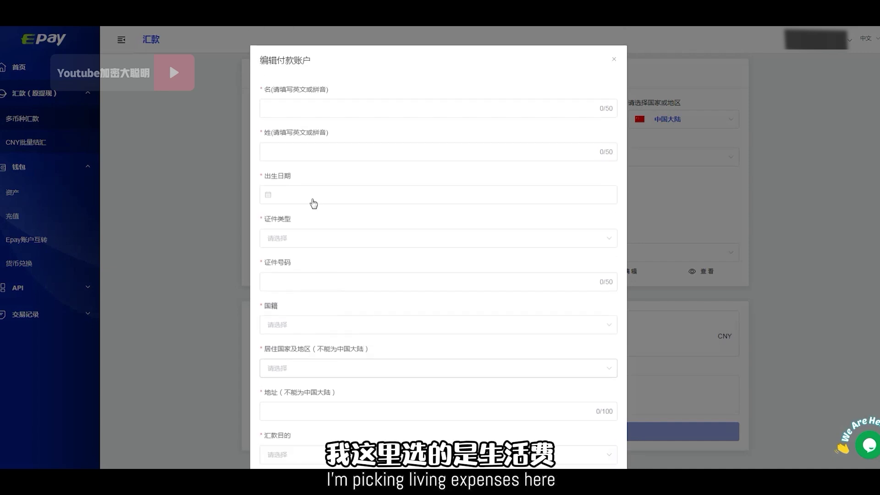
scroll(383, 285, down, 1)
scroll(393, 284, up, 1)
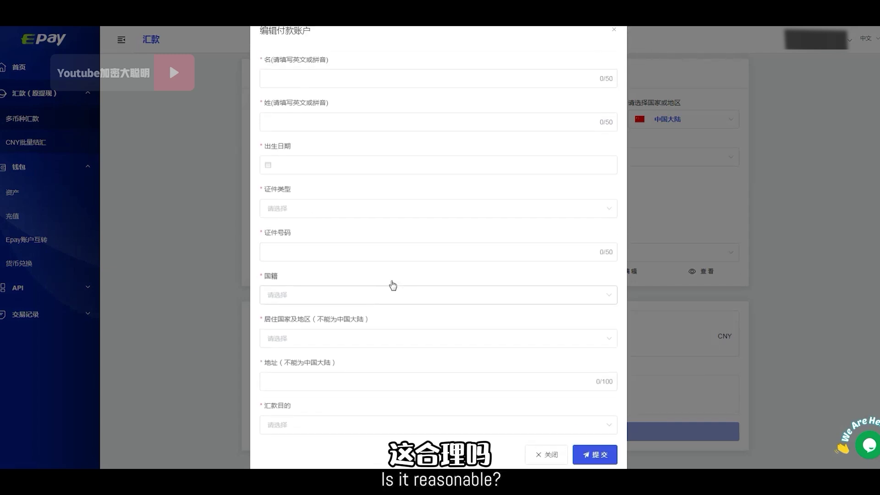
Finish reviewing the payer account form's required fields and close it without submitting
scroll(393, 284, down, 1)
scroll(626, 84, up, 1)
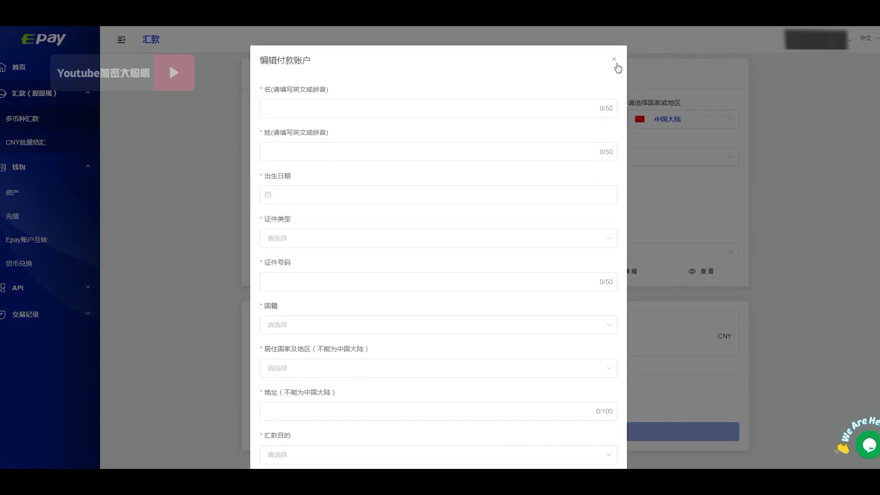
click(616, 63)
Test the remittance payment amount with 100000000 and 7600 USD, and set it to 2000 USD
click(329, 339)
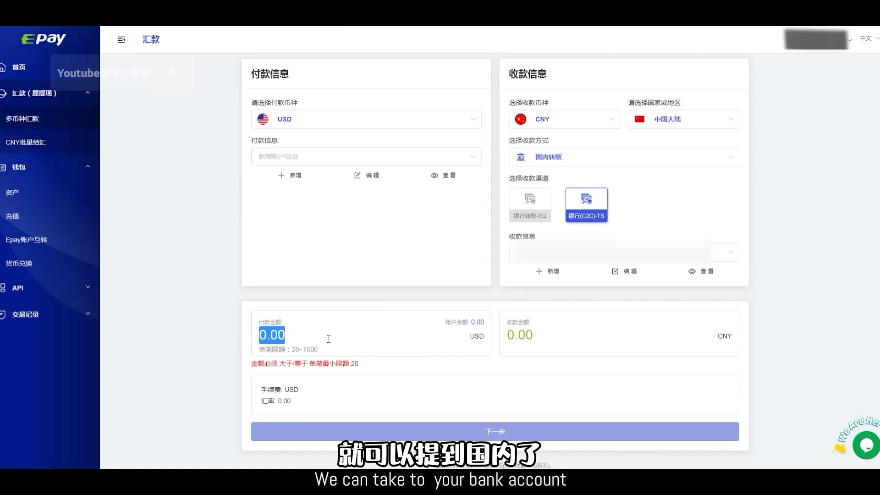
text(100000000)
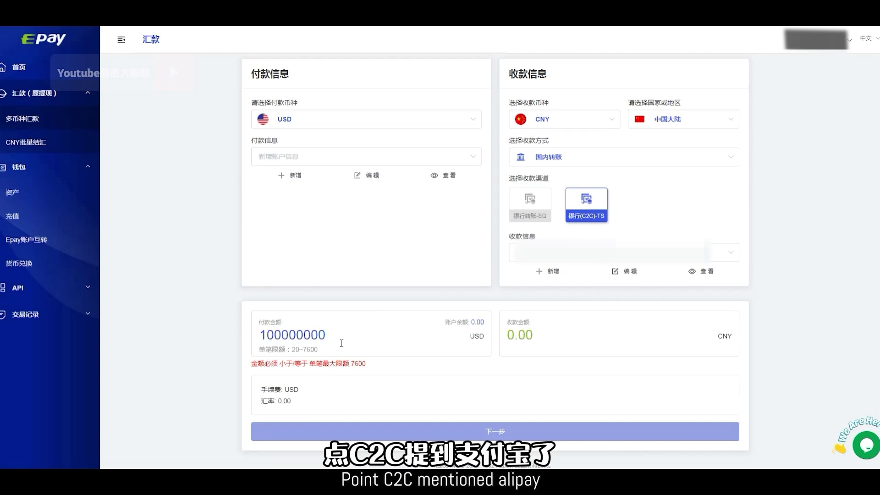
key(ctrl+a)
text(7600)
key(ctrl+a)
text(2000)
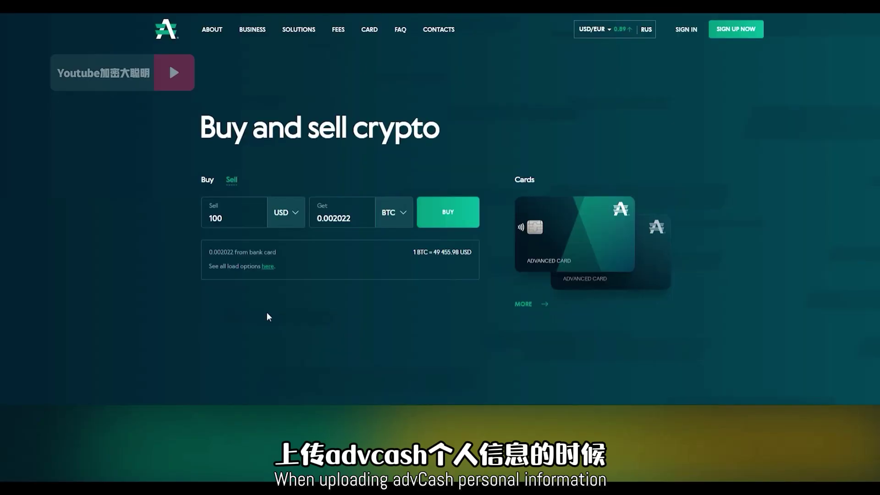
Switch to the Advcash website, look over its homepage, and expand the FAQ answer on limits before account verification (在验证我的帐户之前，有哪些限制？)
scroll(691, 286, down, 5)
scroll(691, 288, down, 10)
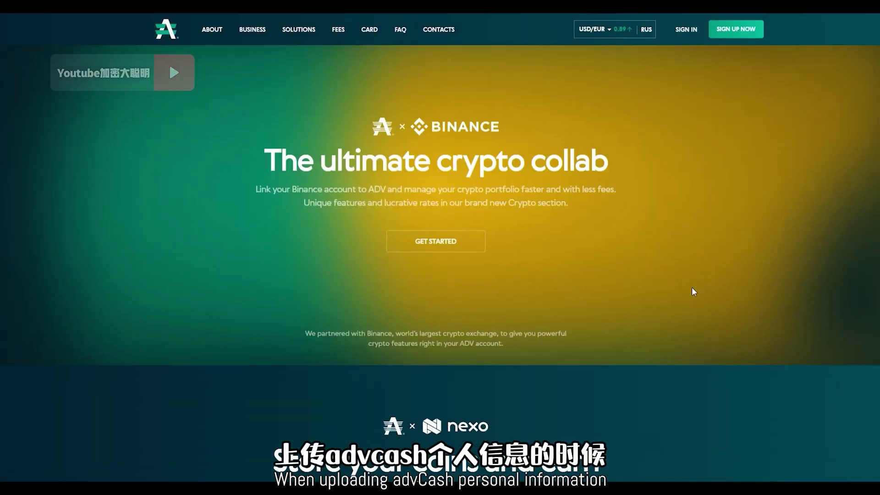
scroll(692, 287, down, 8)
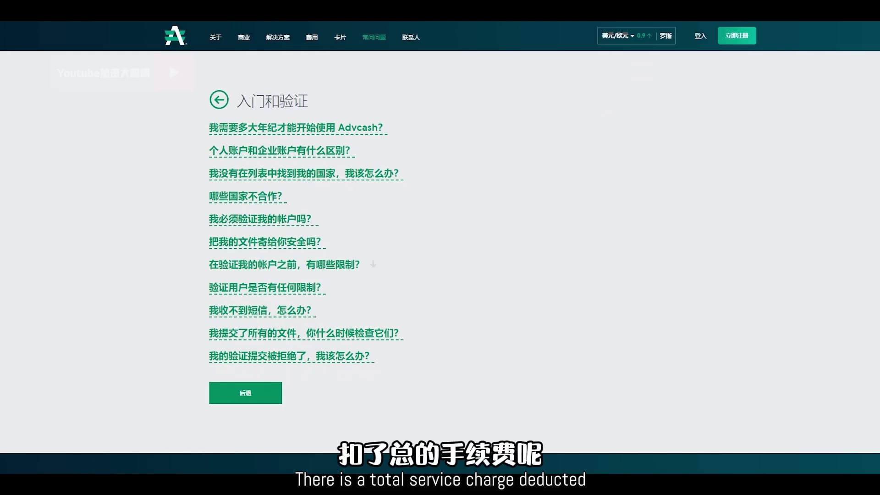
click(284, 264)
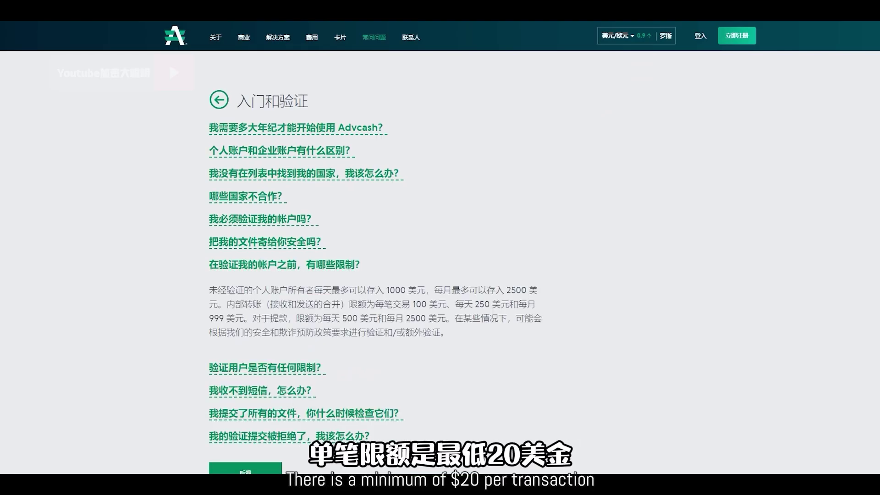